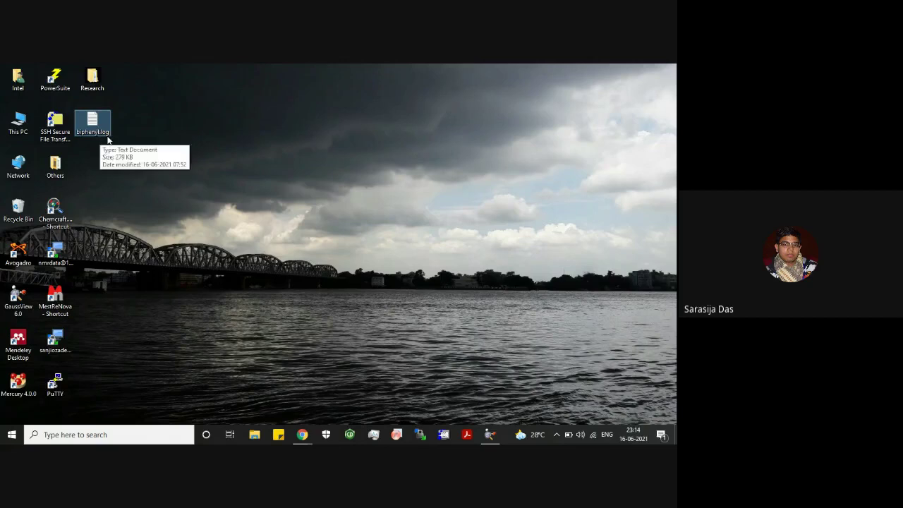
Step: Launch GaussView 6.0 from the biphenyl.log file's context menu on the desktop
{"action": "right_click", "coordinate": [94, 124]}
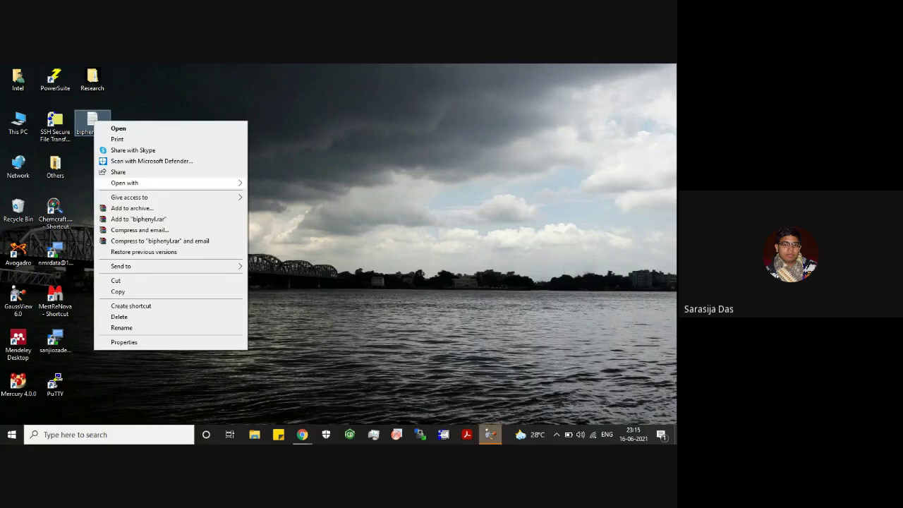
{"action": "left_click", "coordinate": [490, 434]}
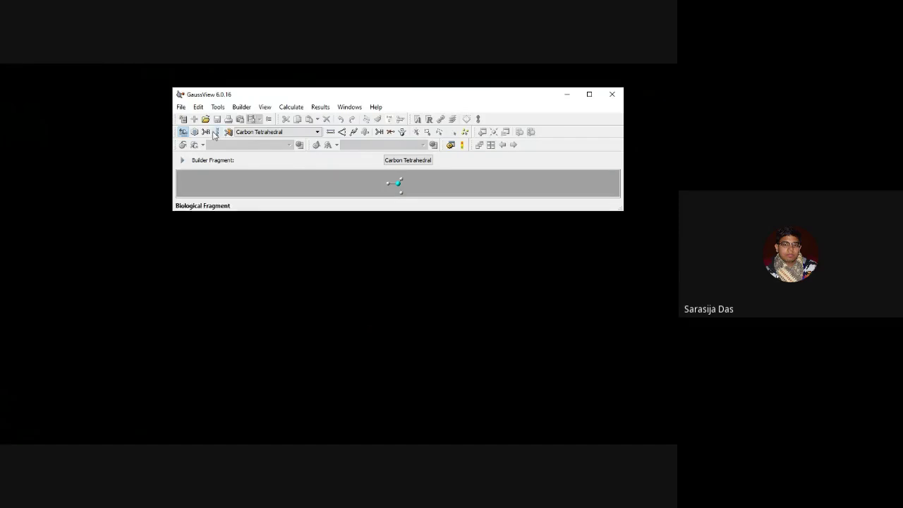
Step: Open biphenyl.log from the Desktop folder to show the biphenyl structure at geometry 10 of 10
{"action": "left_click", "coordinate": [181, 107]}
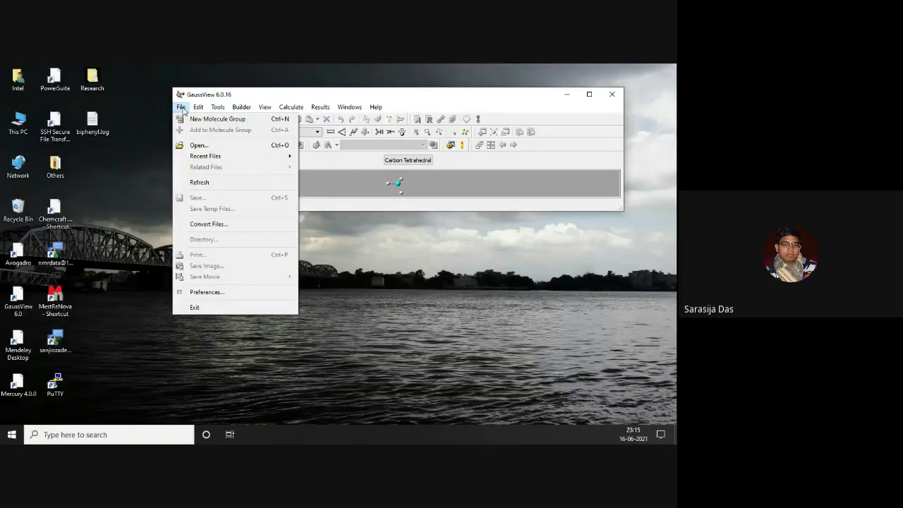
{"action": "left_click", "coordinate": [198, 145]}
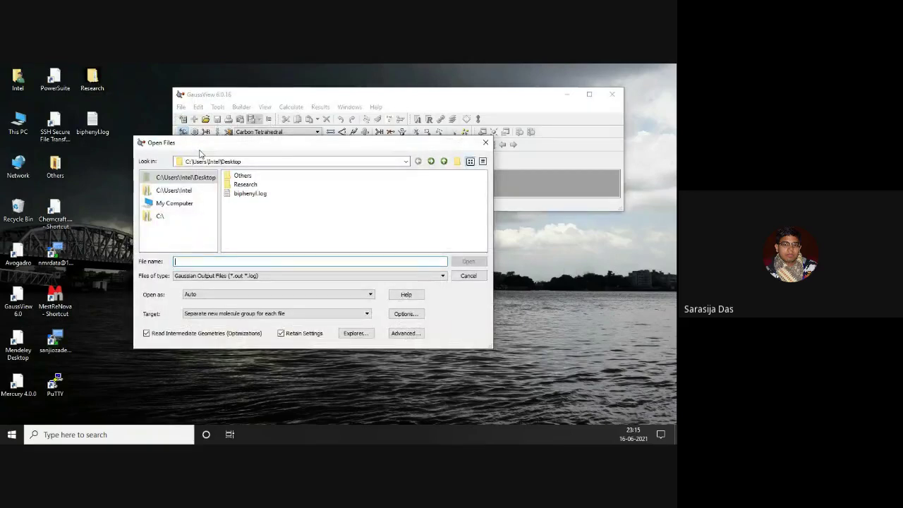
{"action": "left_click", "coordinate": [256, 194]}
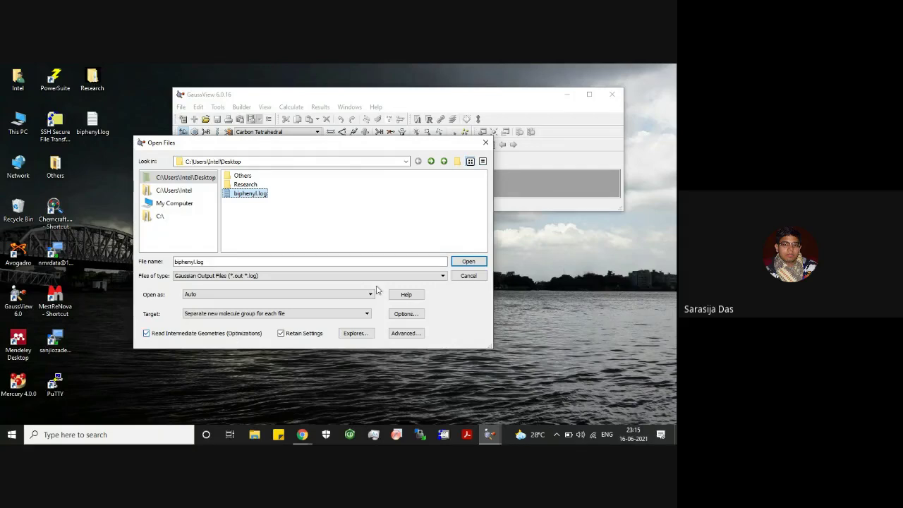
{"action": "left_click", "coordinate": [466, 264]}
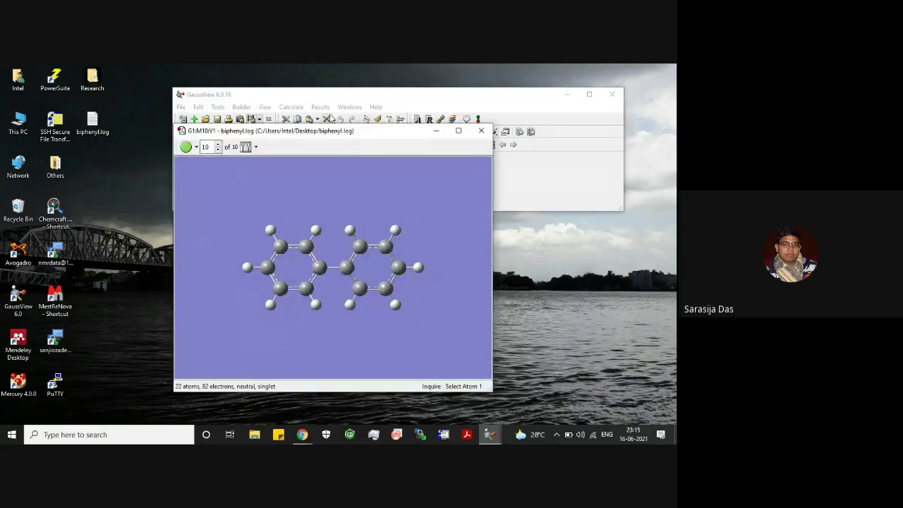
{"action": "left_click_drag", "start_coordinate": [334, 135], "coordinate": [437, 186]}
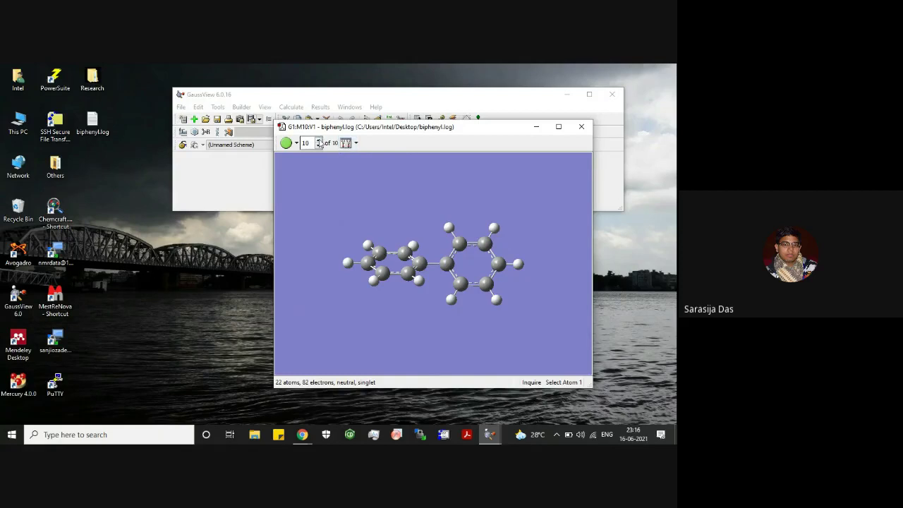
{"action": "left_click", "coordinate": [318, 140]}
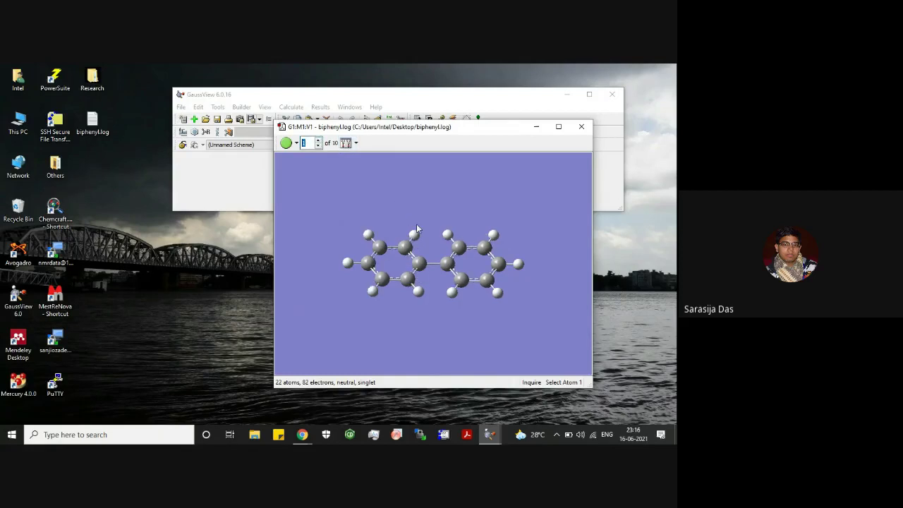
{"action": "left_click_drag", "start_coordinate": [445, 251], "coordinate": [442, 222]}
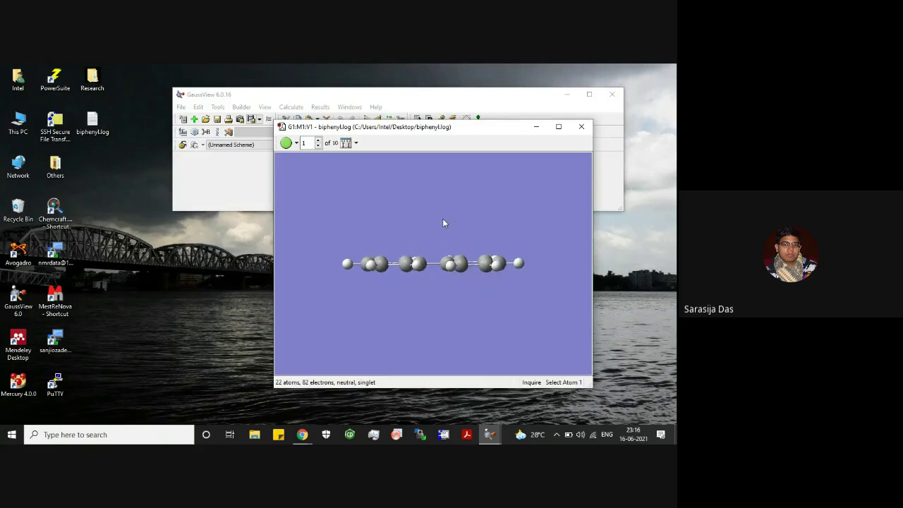
{"action": "left_click", "coordinate": [318, 146]}
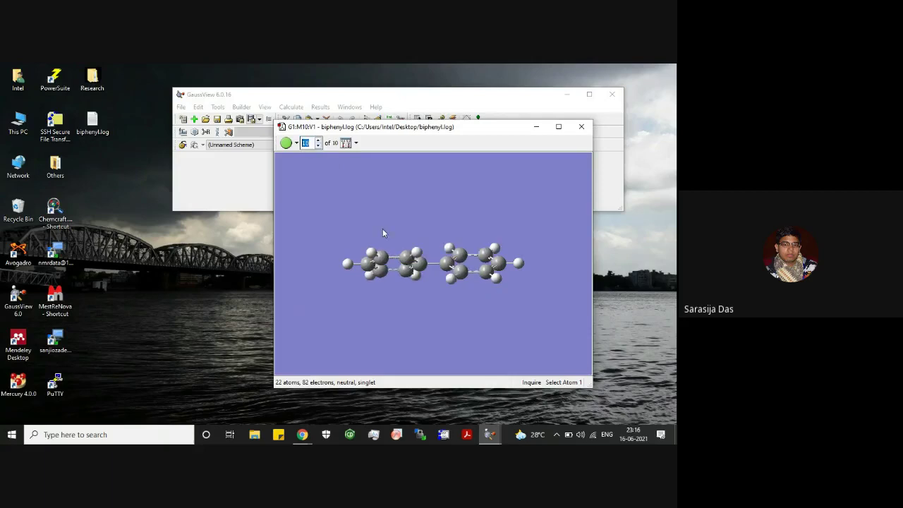
{"action": "left_click_drag", "start_coordinate": [382, 228], "coordinate": [383, 285]}
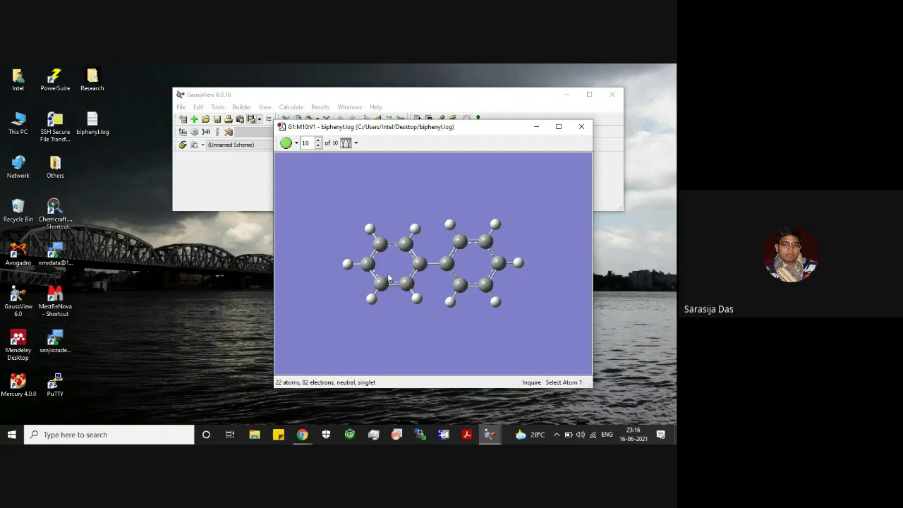
Step: Measure a dihedral across the inter-ring bond from atoms 14 and 3, accepting it unchanged
{"action": "left_click", "coordinate": [326, 100]}
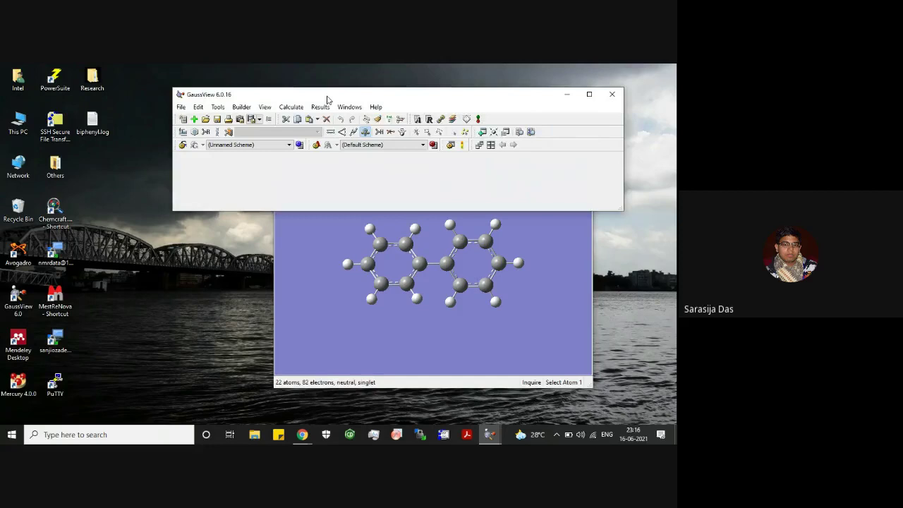
{"action": "left_click", "coordinate": [353, 133]}
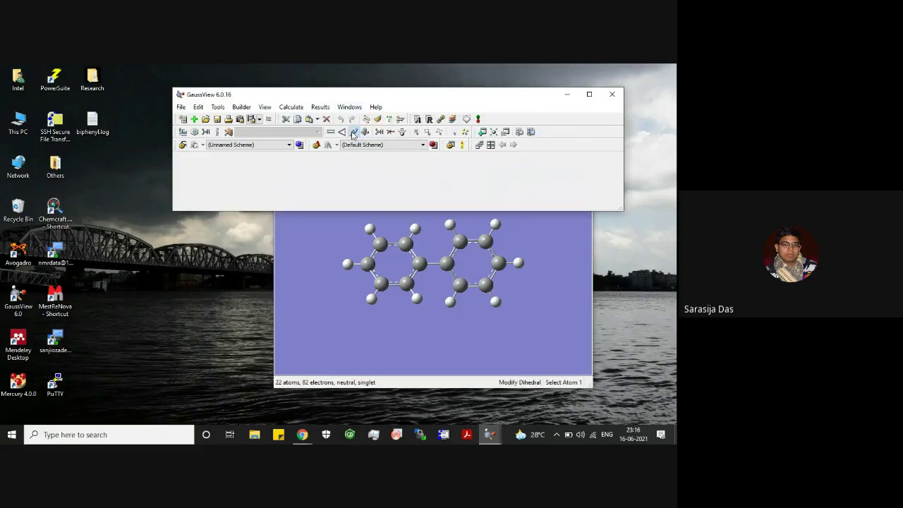
{"action": "left_click", "coordinate": [406, 282]}
{"action": "left_click", "coordinate": [418, 263]}
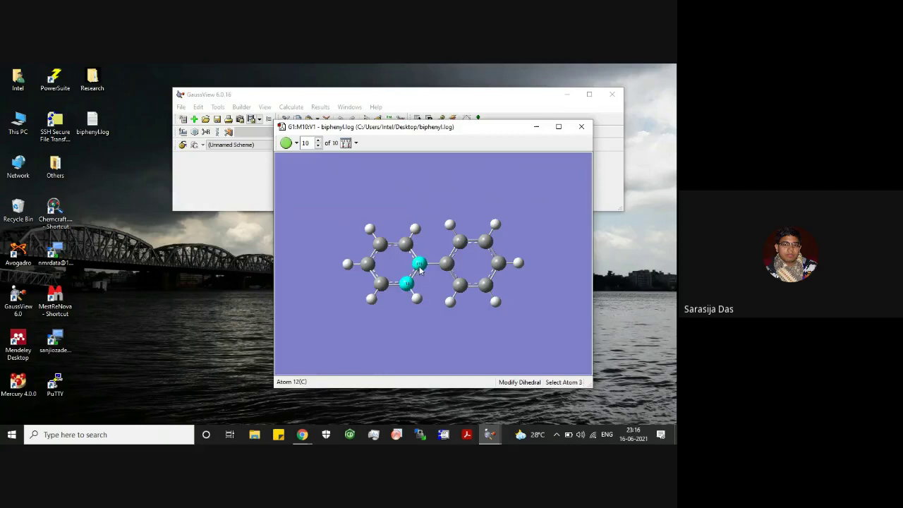
{"action": "left_click", "coordinate": [445, 264]}
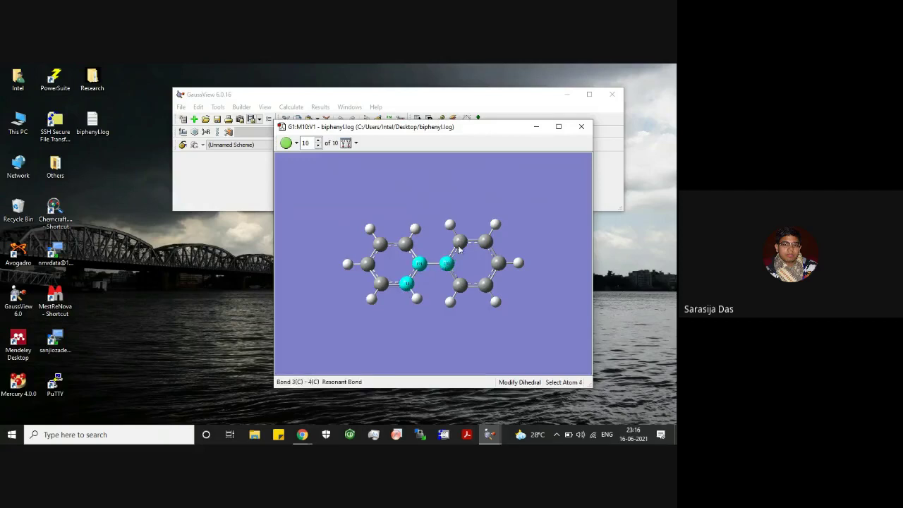
{"action": "left_click", "coordinate": [459, 242]}
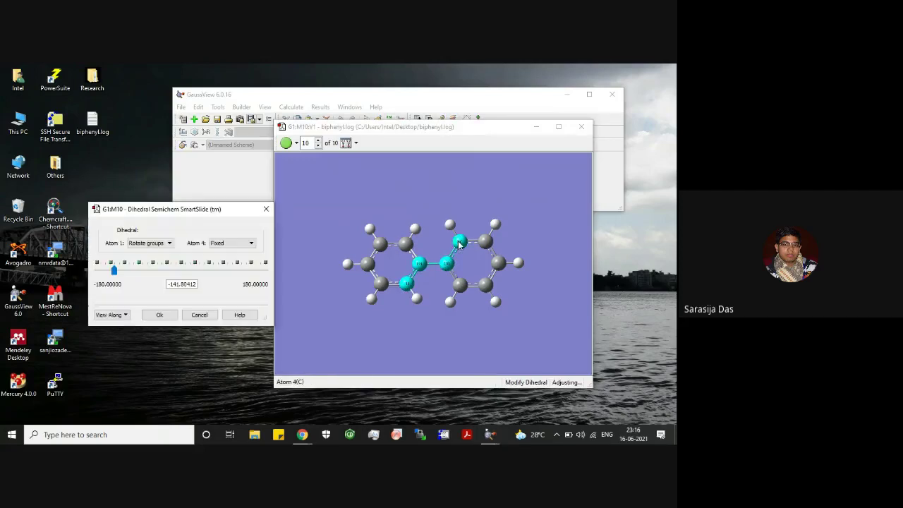
{"action": "left_click", "coordinate": [161, 315]}
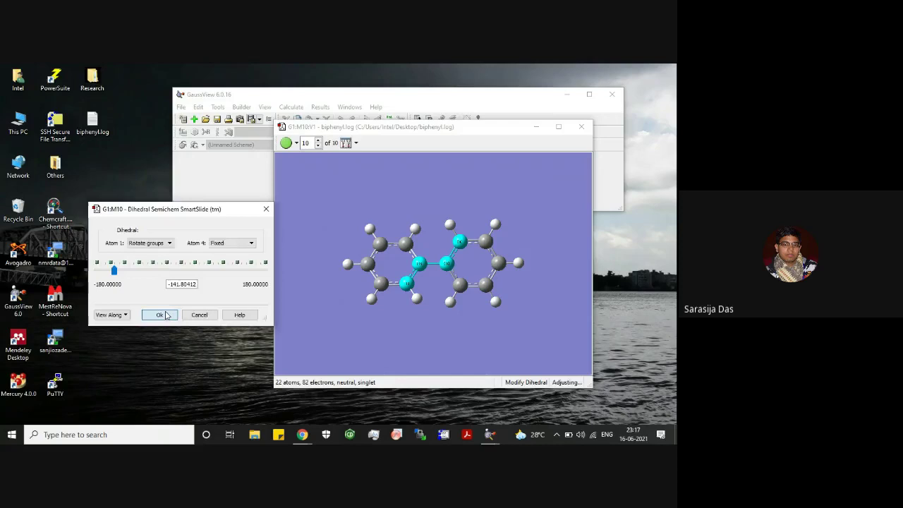
Step: Re-measure the inter-ring twist dihedral from atom 14 to the other ring, reading 38.18676°, and accept it
{"action": "left_click", "coordinate": [408, 283]}
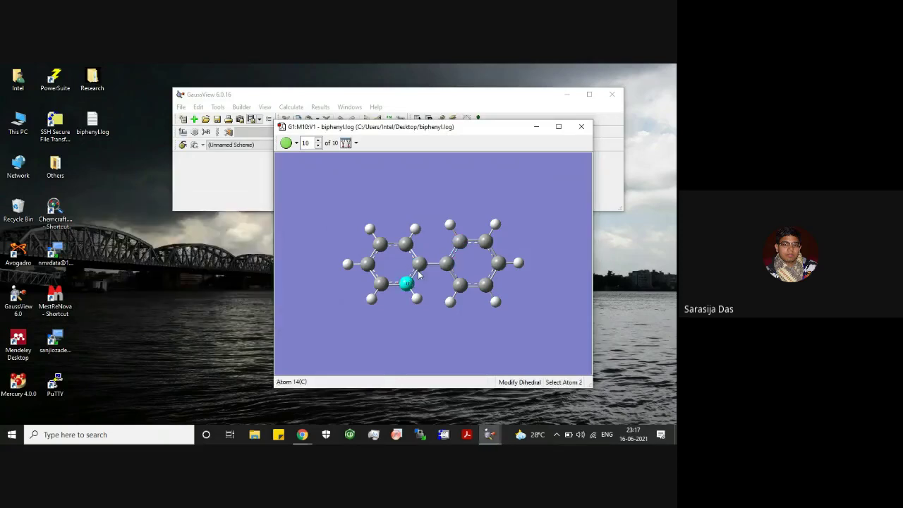
{"action": "left_click", "coordinate": [419, 263]}
{"action": "left_click", "coordinate": [449, 264]}
{"action": "left_click", "coordinate": [461, 291]}
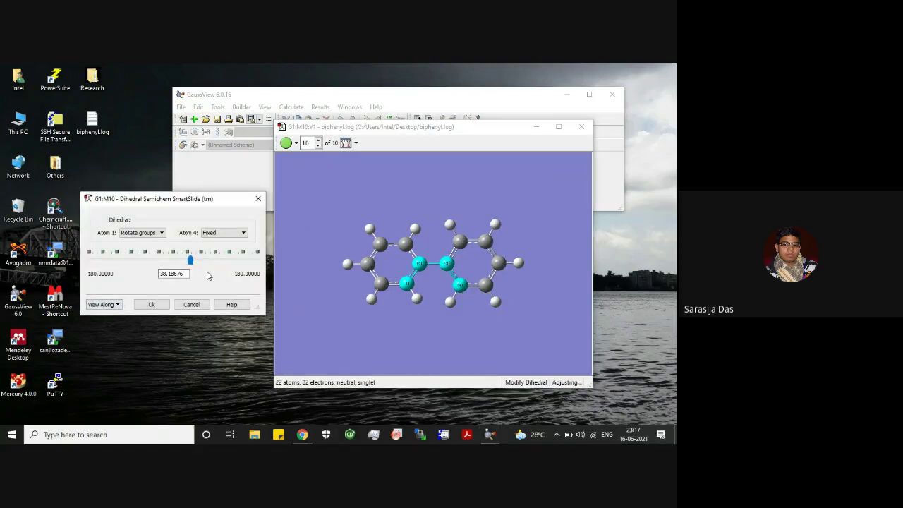
{"action": "left_click", "coordinate": [151, 304]}
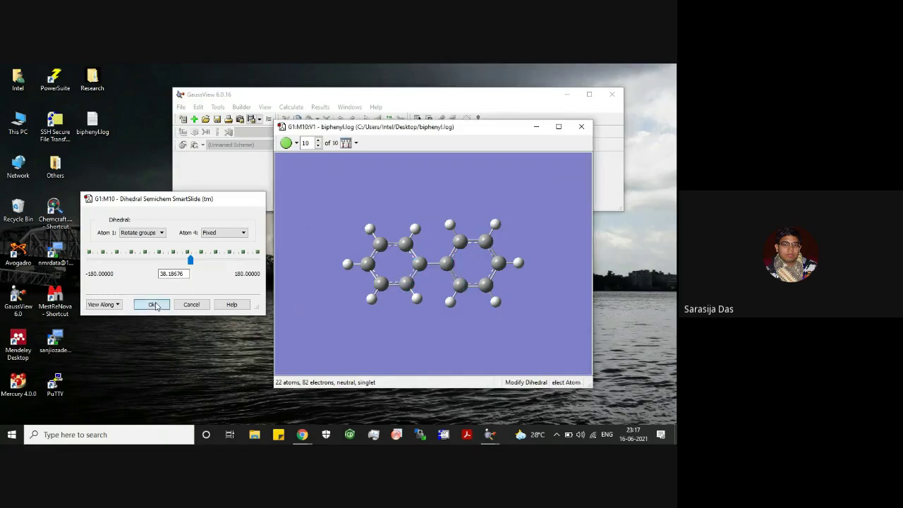
{"action": "mouse_move", "coordinate": [395, 262]}
{"action": "left_mouse_down"}
{"action": "mouse_move", "coordinate": [387, 203]}
{"action": "mouse_move", "coordinate": [393, 257]}
{"action": "left_mouse_up"}
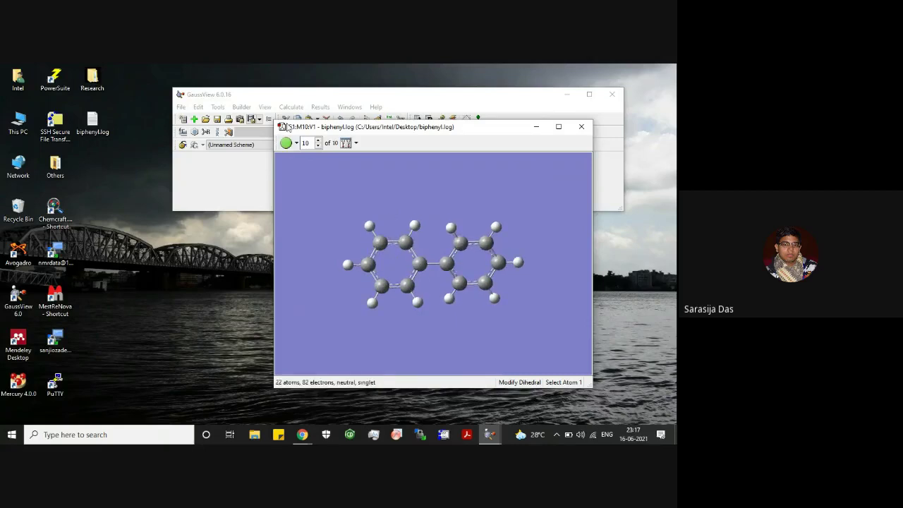
Step: Show the Gaussian Calculation Summary's Opt table at step 10, with all four criteria converged
{"action": "left_click", "coordinate": [291, 107]}
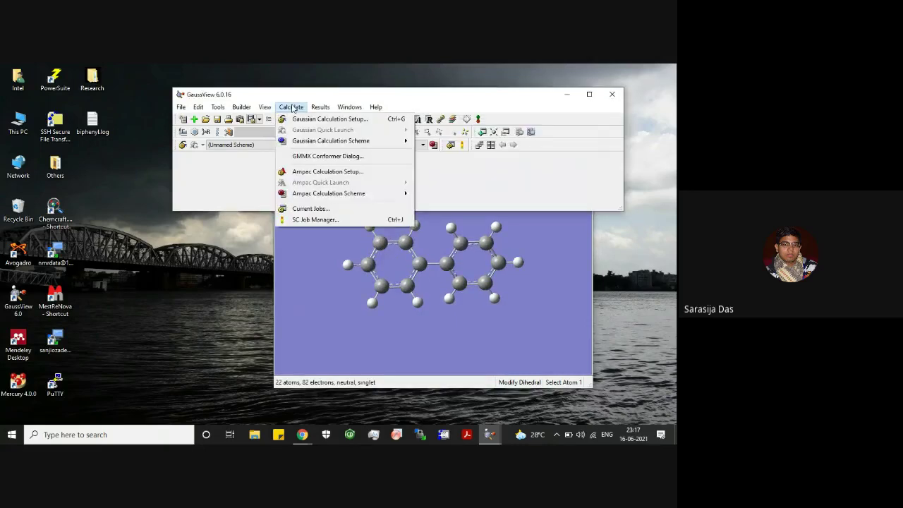
{"action": "mouse_move", "coordinate": [320, 107]}
{"action": "left_click", "coordinate": [337, 119]}
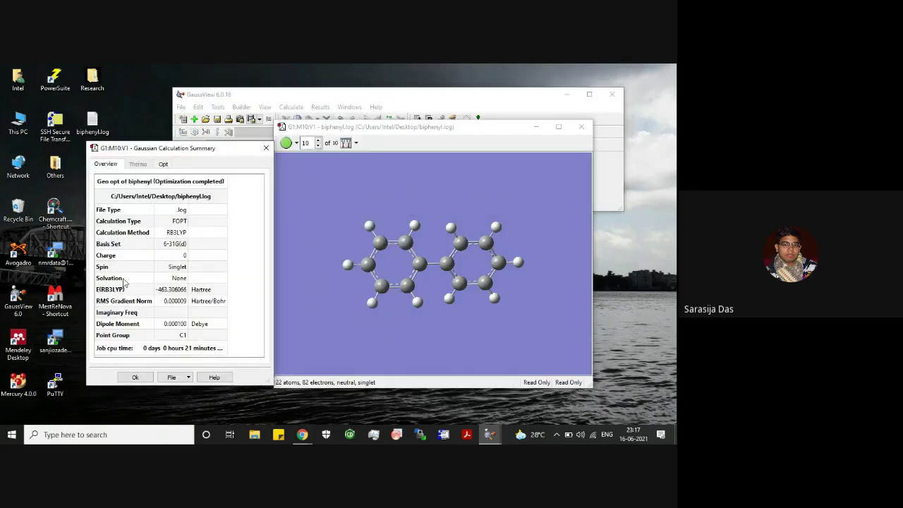
{"action": "left_click", "coordinate": [164, 166]}
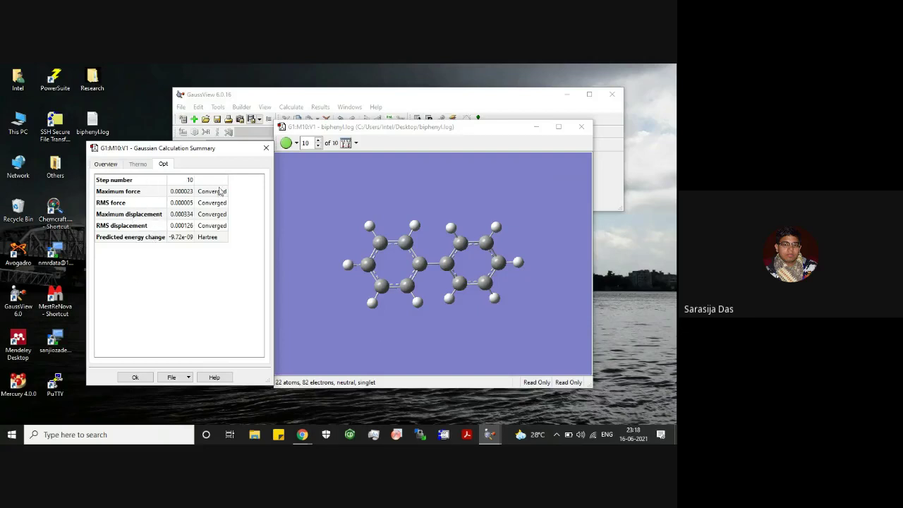
Step: Step the summary back from geometry 10 to 1, where all four criteria are unconverged, then close it
{"action": "left_click", "coordinate": [318, 146]}
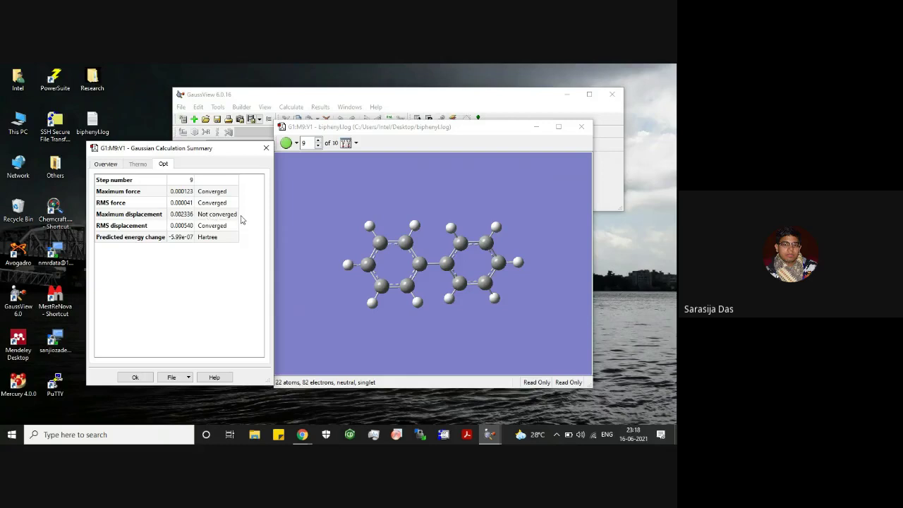
{"action": "left_click", "coordinate": [318, 146]}
{"action": "left_click", "coordinate": [318, 145]}
{"action": "left_click", "coordinate": [318, 146]}
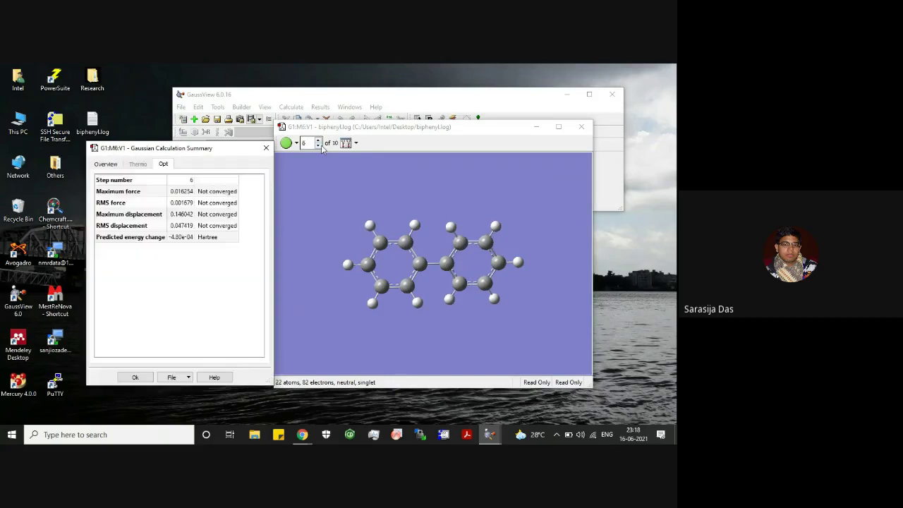
{"action": "left_click", "coordinate": [318, 145]}
{"action": "left_click", "coordinate": [319, 145]}
{"action": "left_click", "coordinate": [318, 145]}
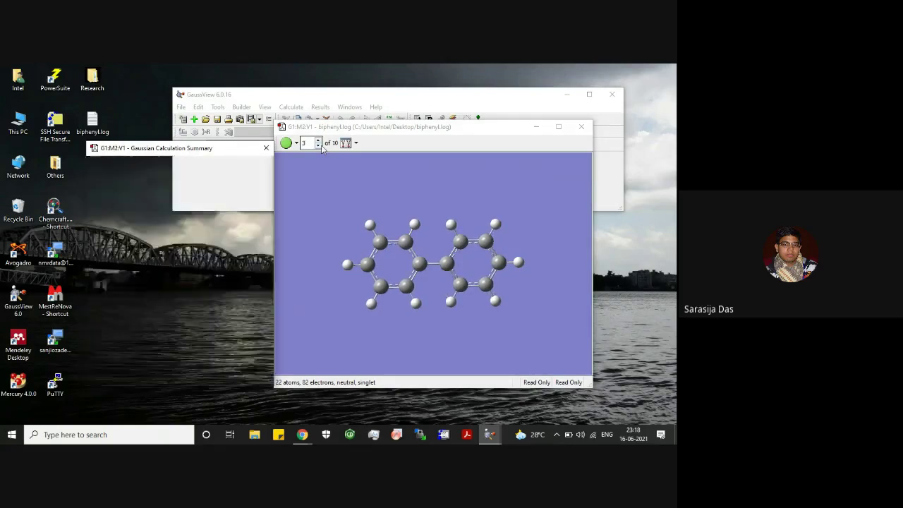
{"action": "left_click", "coordinate": [318, 145]}
{"action": "left_click", "coordinate": [318, 145]}
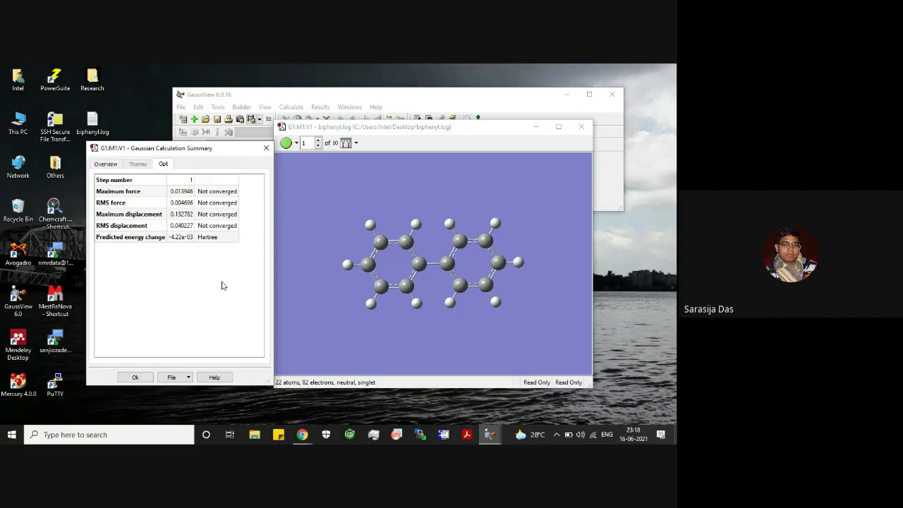
{"action": "left_click", "coordinate": [135, 378]}
{"action": "left_click", "coordinate": [320, 108]}
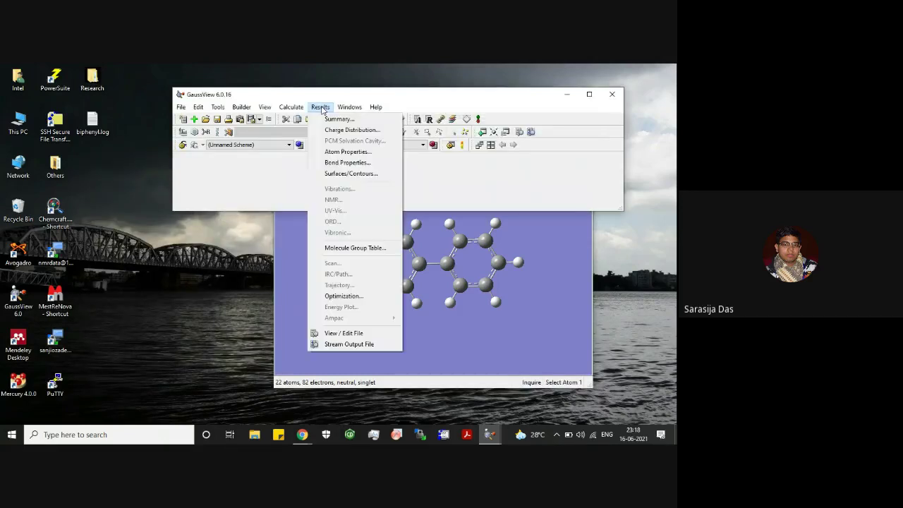
Step: Show the Total Energy optimization plot and step through points 2 to 6, ending at -463.305465 Hartree
{"action": "left_click", "coordinate": [348, 297]}
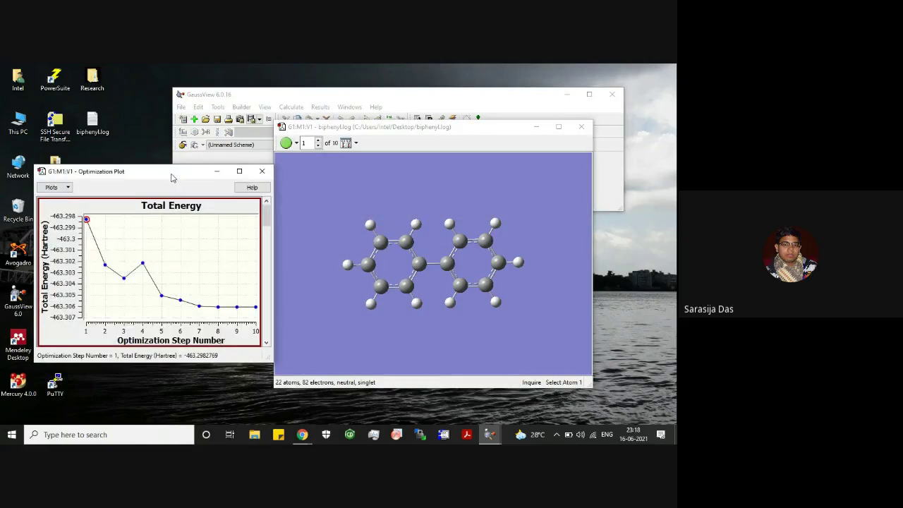
{"action": "left_click_drag", "start_coordinate": [171, 178], "coordinate": [177, 163]}
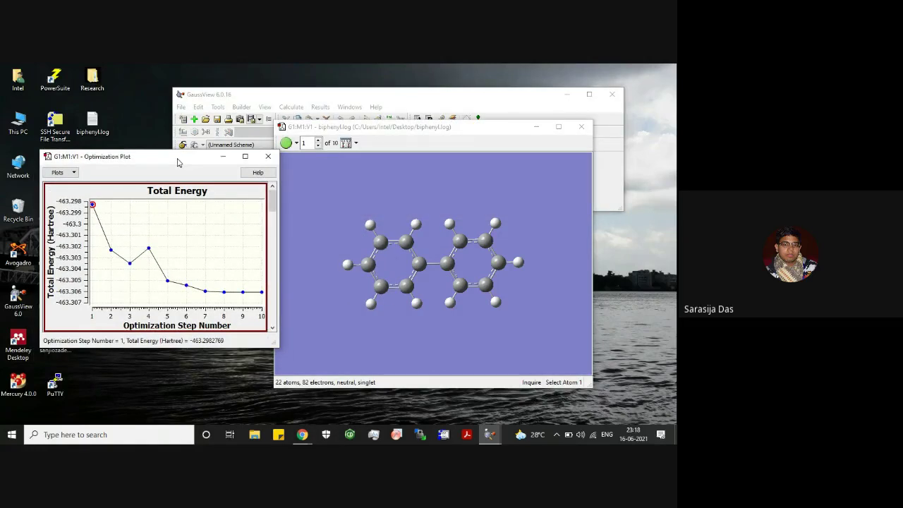
{"action": "left_click", "coordinate": [111, 249]}
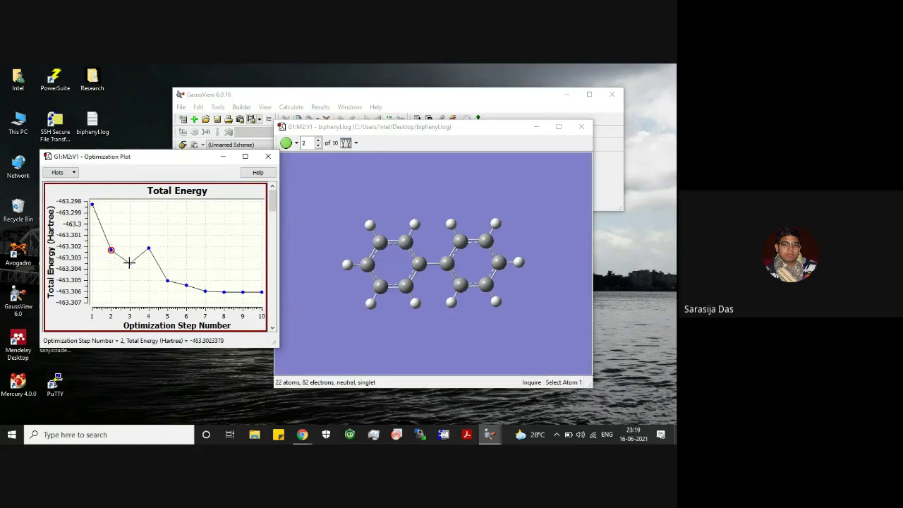
{"action": "left_click", "coordinate": [129, 262]}
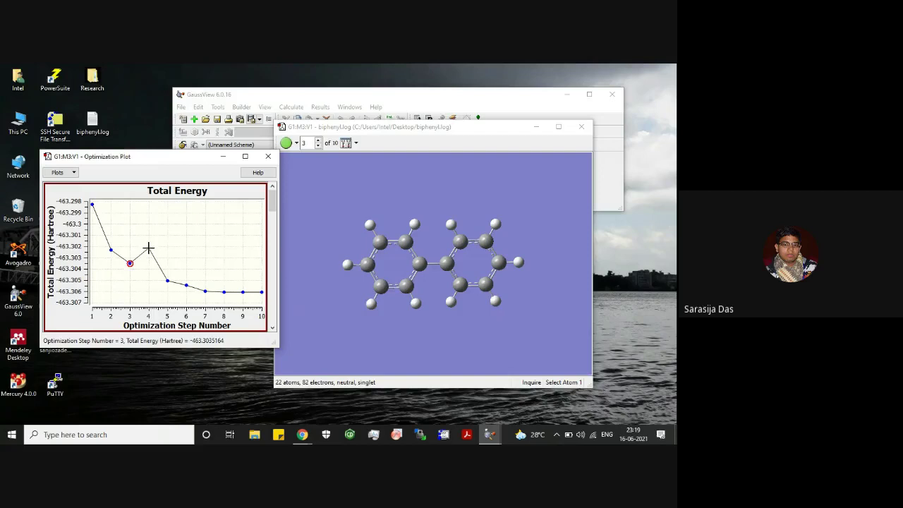
{"action": "left_click", "coordinate": [148, 247]}
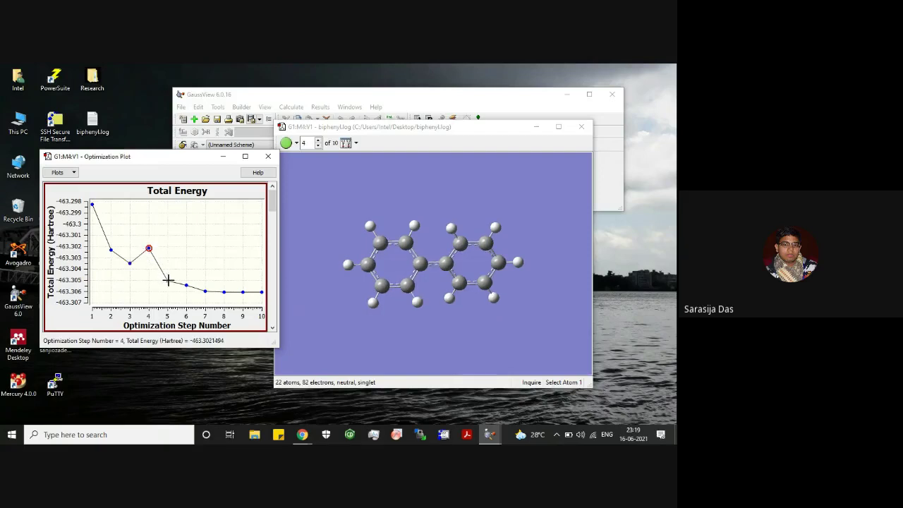
{"action": "left_click", "coordinate": [167, 279]}
{"action": "left_click", "coordinate": [185, 284]}
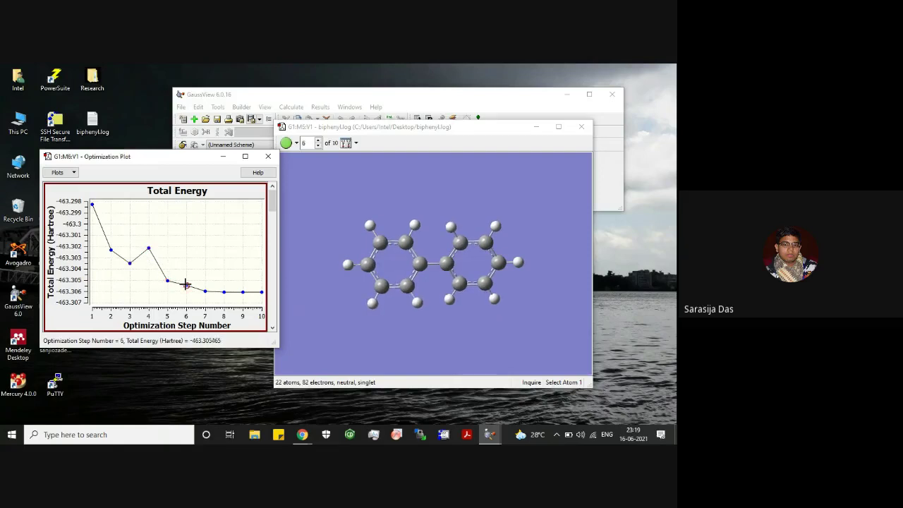
Step: Review step 6's summary across the Overview and Opt tabs: RB3LYP/6-31G(d), -463.305465 Hartree, RMS gradient 0.002991
{"action": "right_click", "coordinate": [302, 227]}
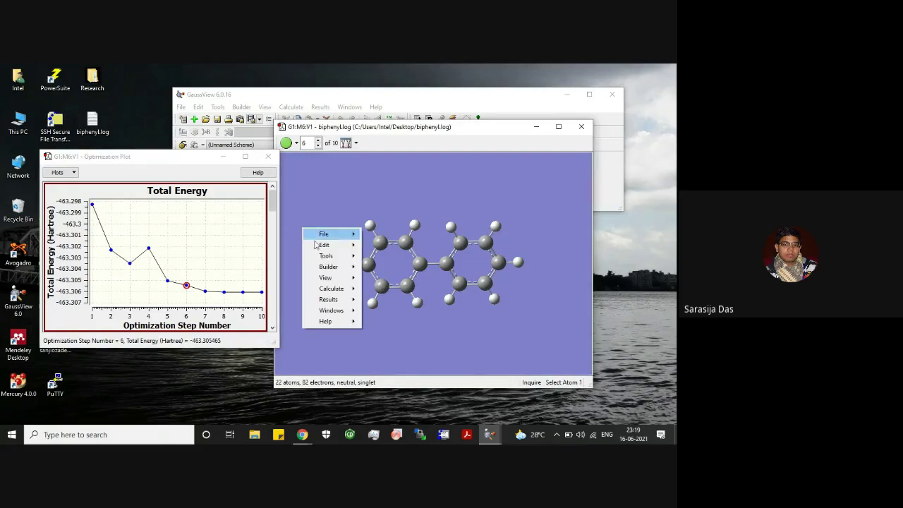
{"action": "mouse_move", "coordinate": [337, 299]}
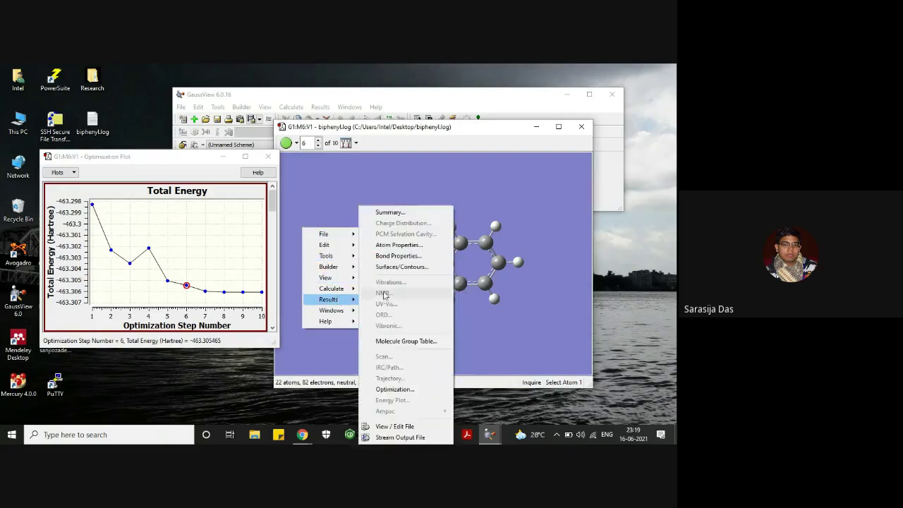
{"action": "left_click", "coordinate": [383, 214]}
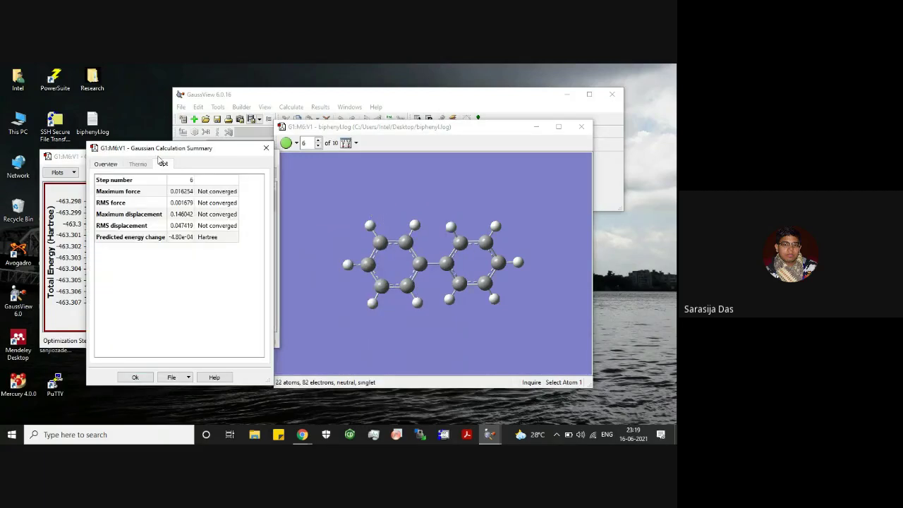
{"action": "left_click", "coordinate": [106, 164]}
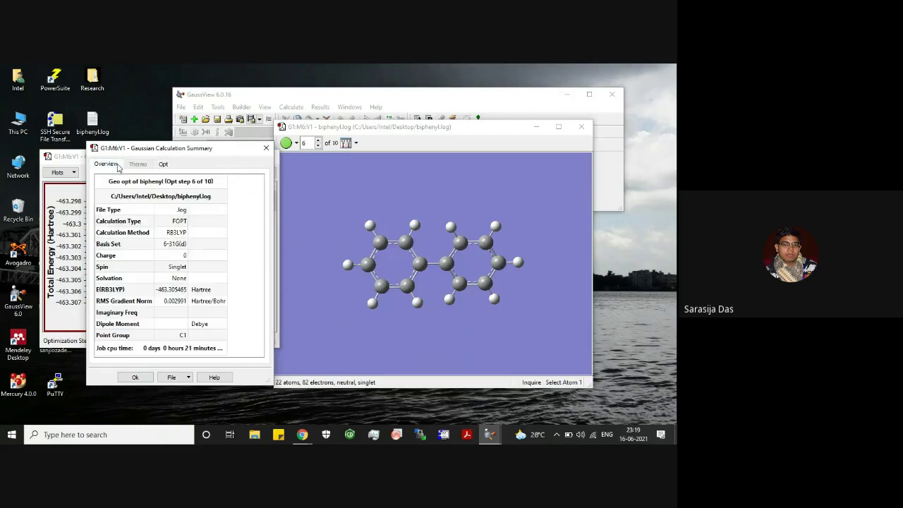
{"action": "left_click", "coordinate": [164, 165]}
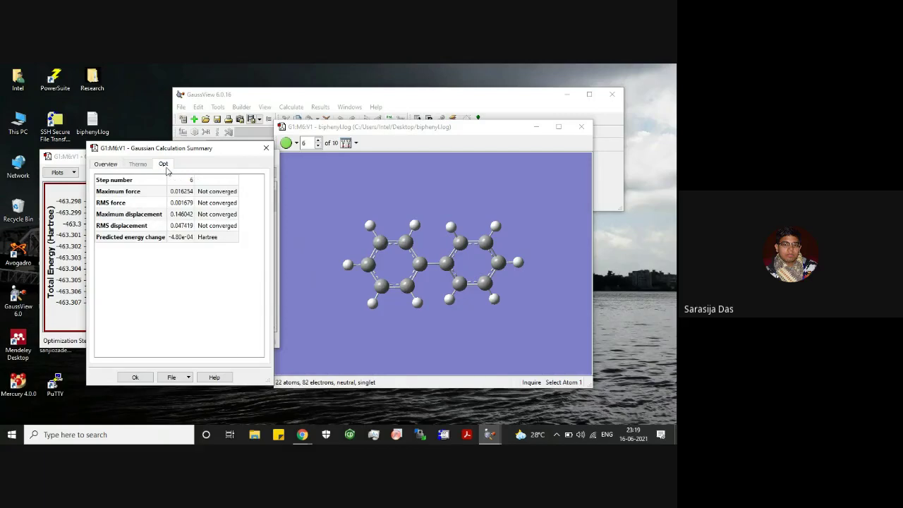
{"action": "left_click", "coordinate": [106, 165]}
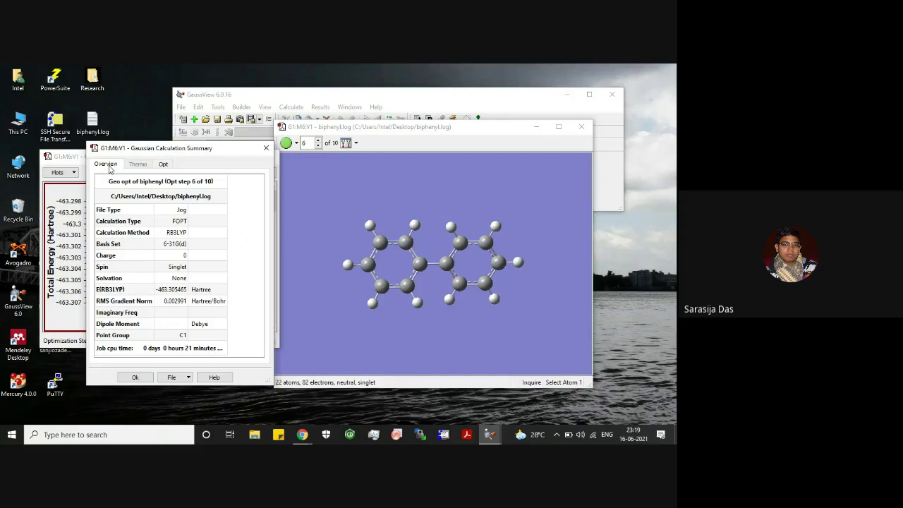
{"action": "left_click", "coordinate": [163, 165]}
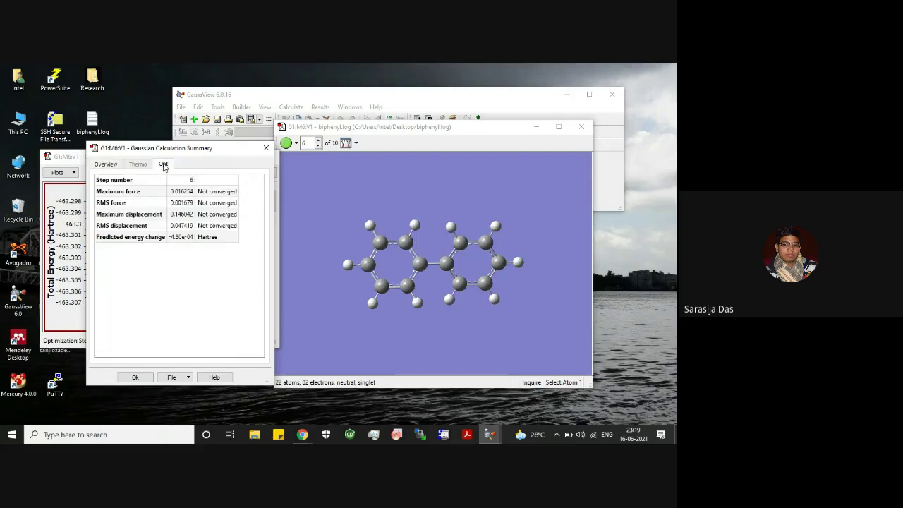
{"action": "left_click", "coordinate": [114, 165]}
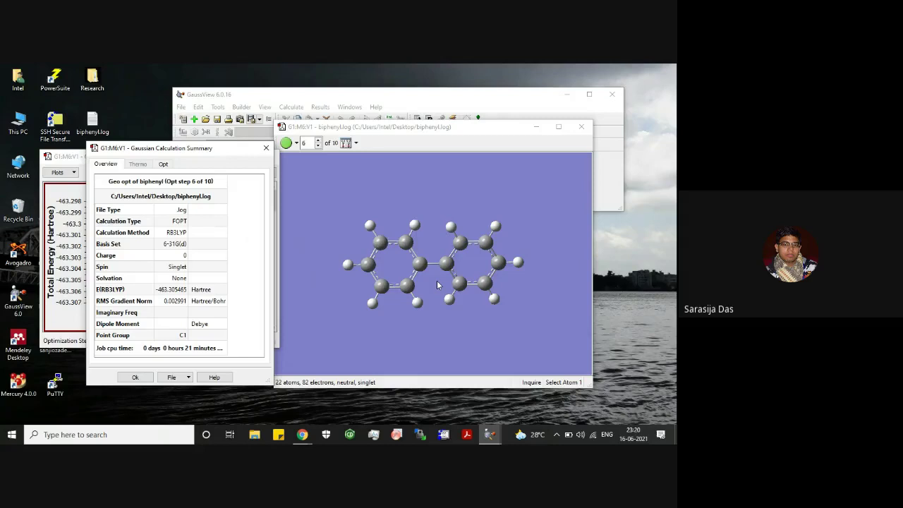
Step: Close the calculation summary, leaving the Total Energy plot at step 6
{"action": "left_click", "coordinate": [135, 376]}
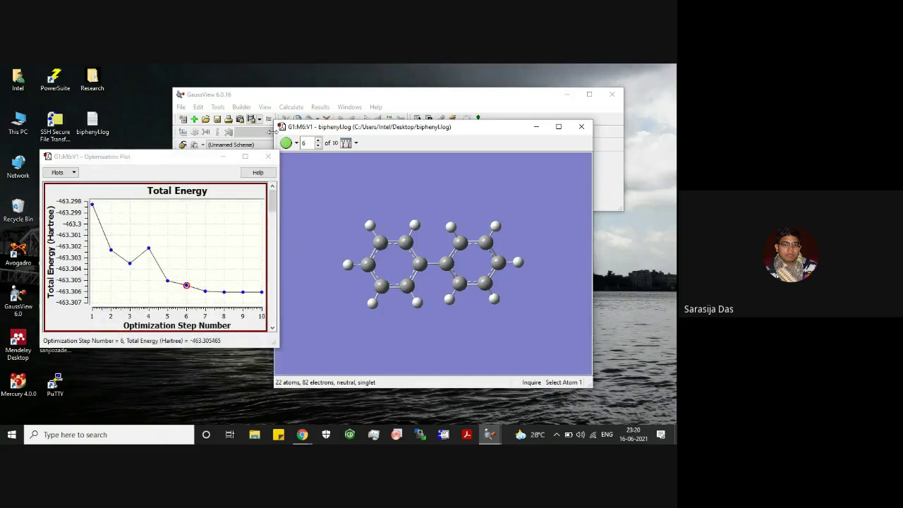